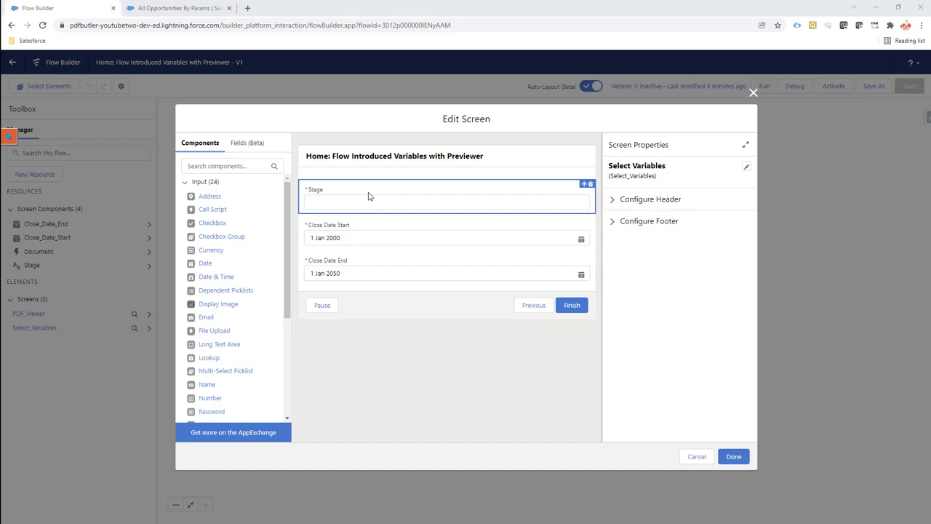
- On the All Opportunities By Params page, highlight the :stage, :closeDateStart and :closeDateEnd bind variables
left_click(187, 10)
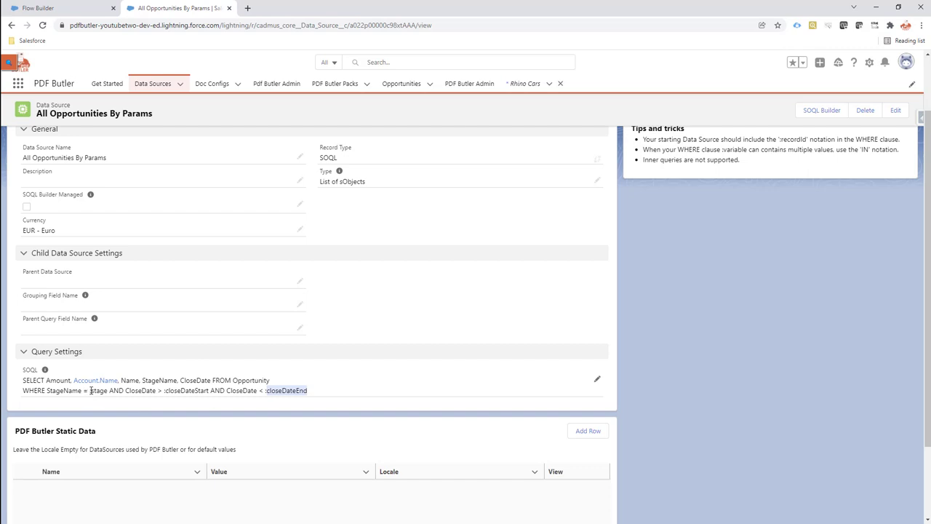
left_click_drag(91, 390, 110, 391)
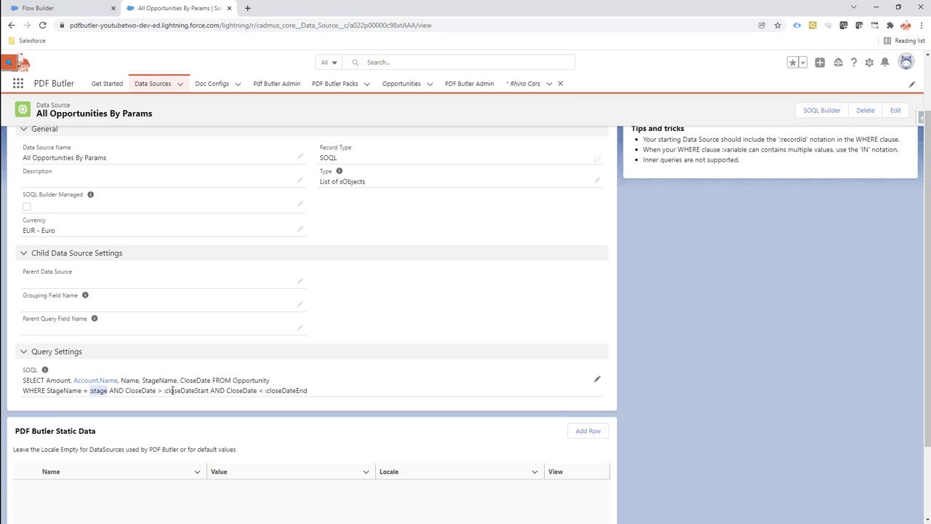
left_click_drag(165, 390, 209, 390)
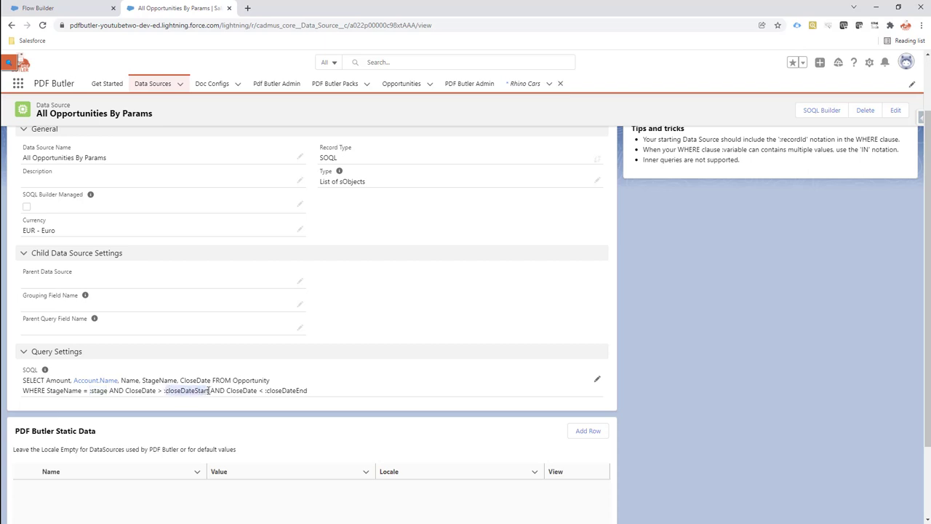
left_click_drag(266, 391, 309, 390)
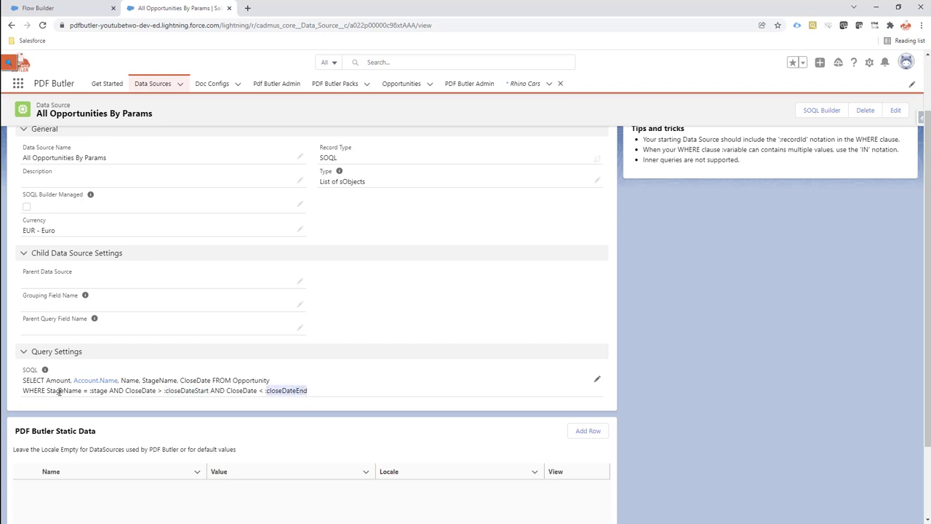
- Re-check the Opportunity object, CloseDate filter and :stage/:closeDateStart parameters, then return to the flow
left_click_drag(234, 380, 271, 380)
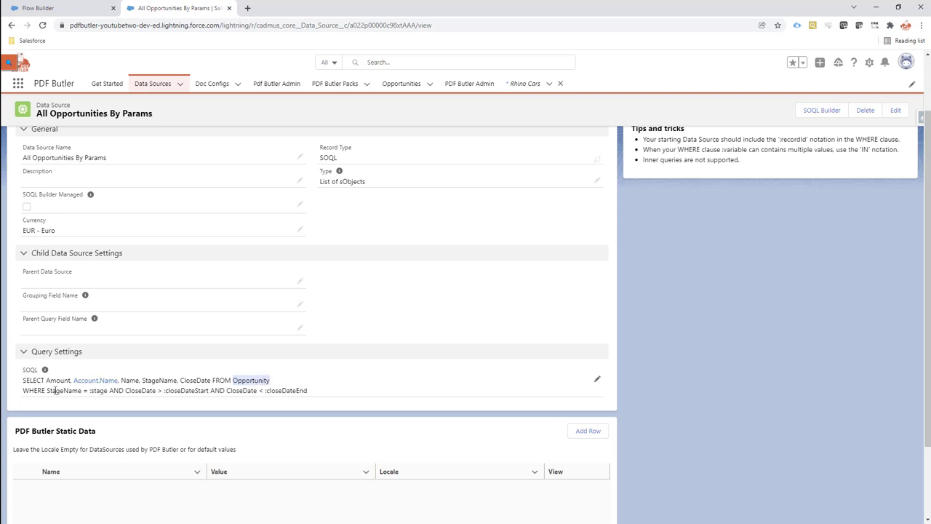
left_click_drag(92, 391, 109, 389)
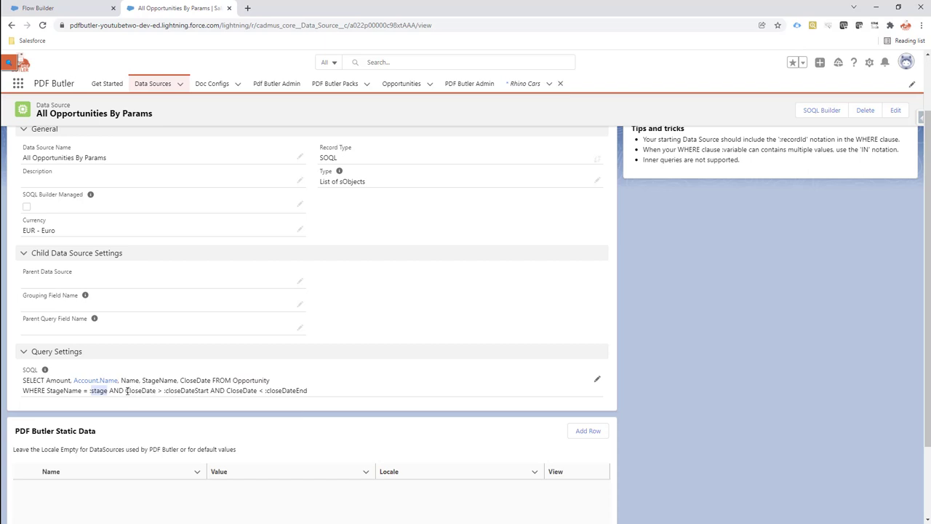
left_click_drag(126, 390, 155, 391)
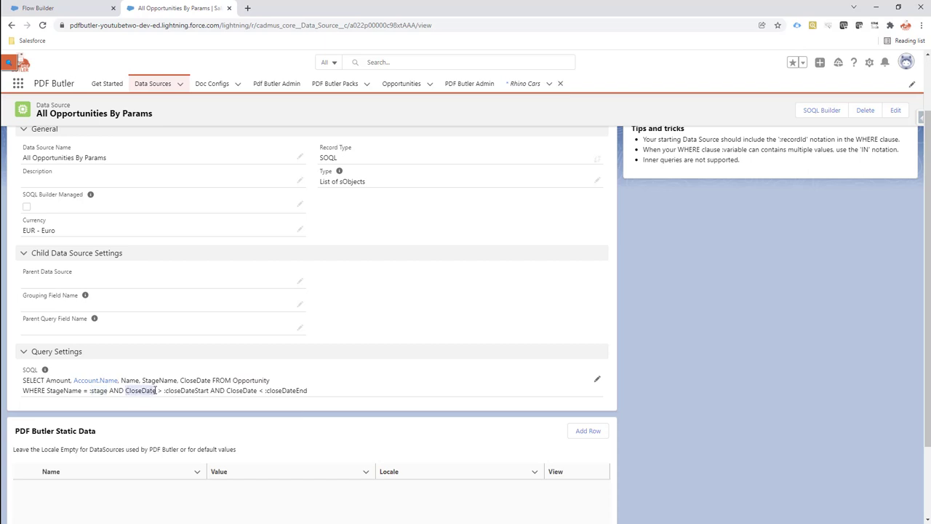
left_click_drag(166, 391, 202, 390)
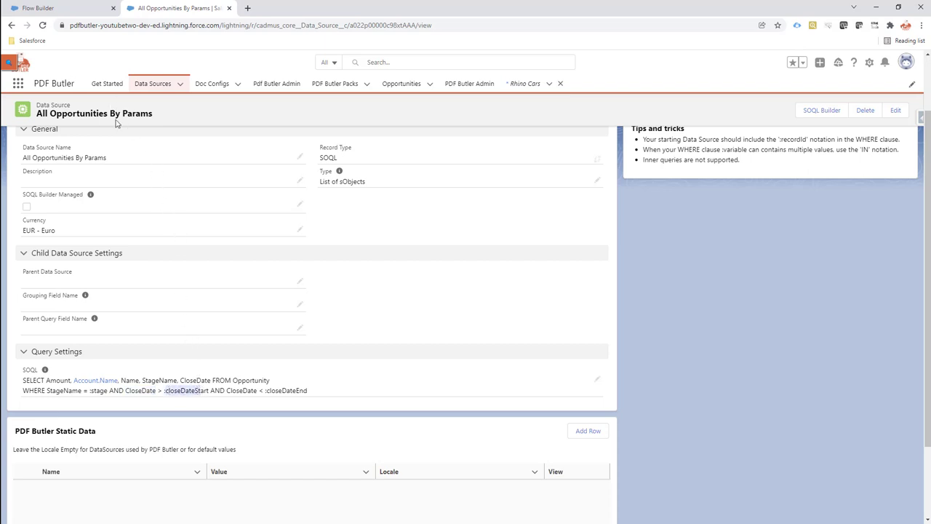
left_click(73, 8)
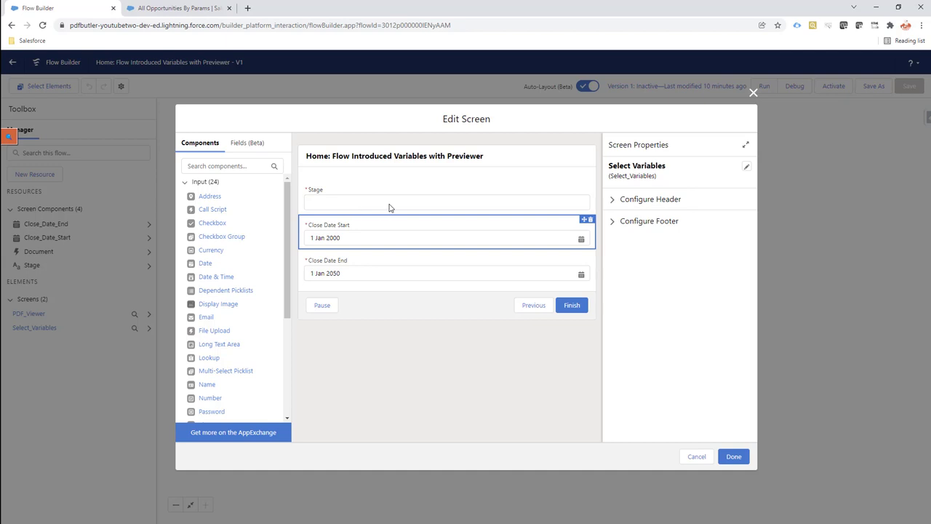
- Close the Select Variables screen editor without changes and open the PDF Viewer screen
left_click(696, 456)
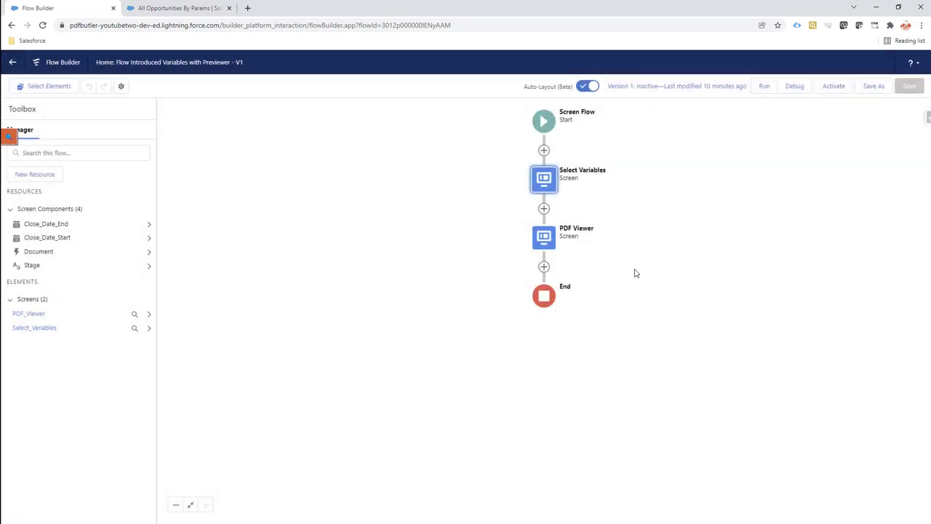
double_click(547, 180)
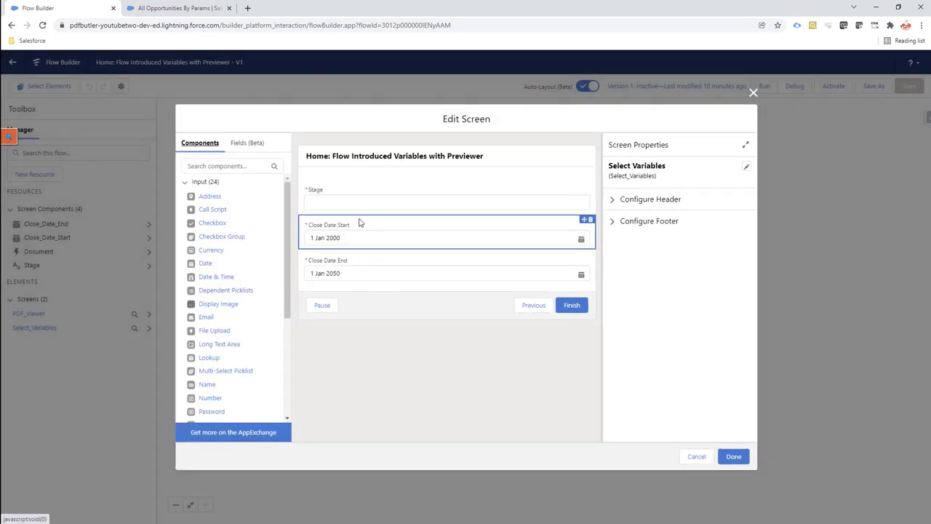
left_click(693, 456)
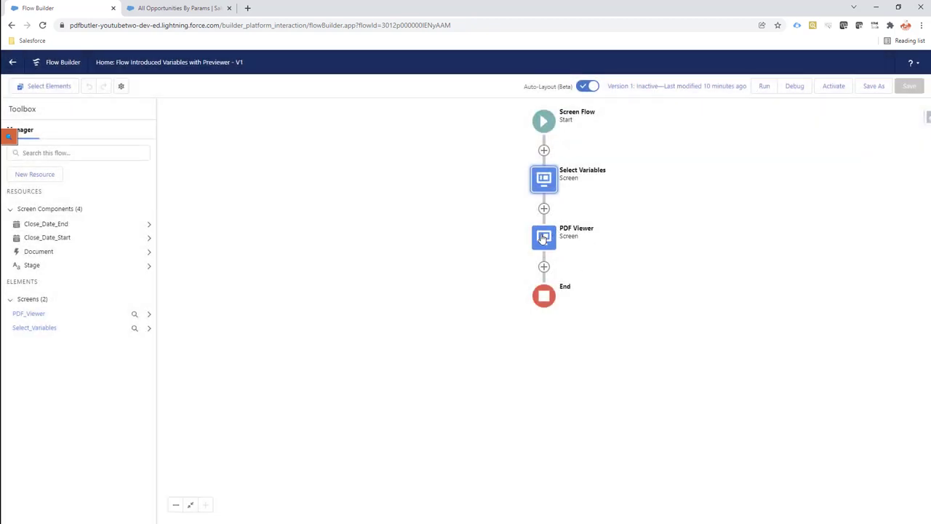
double_click(544, 237)
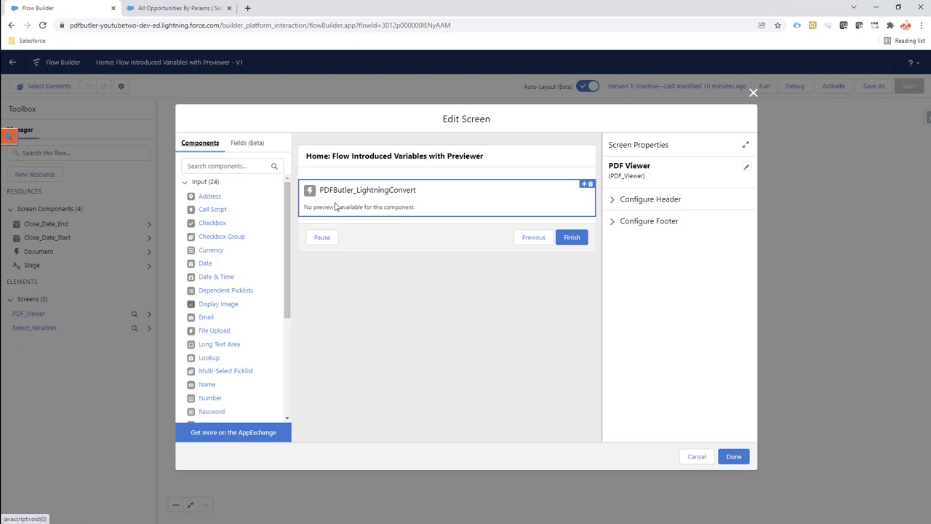
- Review the PDFButler_LightningConvert recordId, docConfigId, PDF viewer Height and Auto download settings
left_click(336, 207)
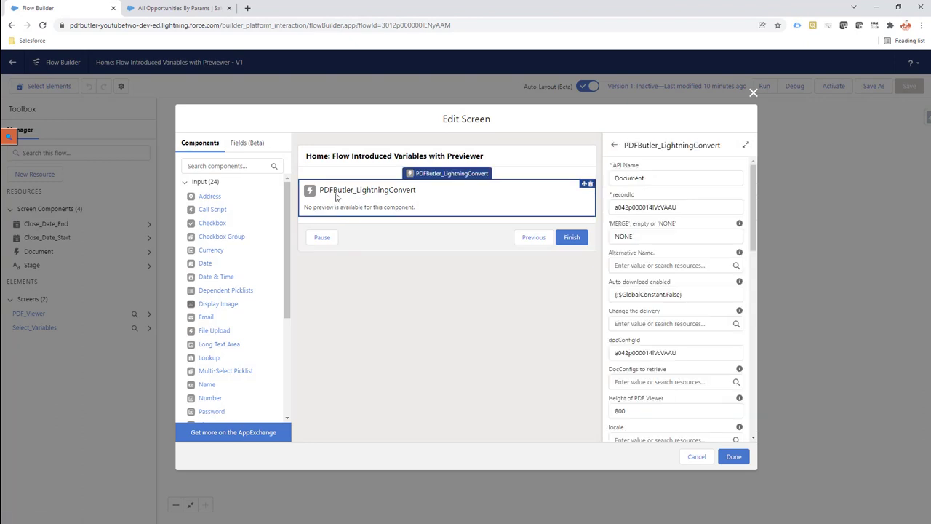
scroll(256, 280, "down", 5)
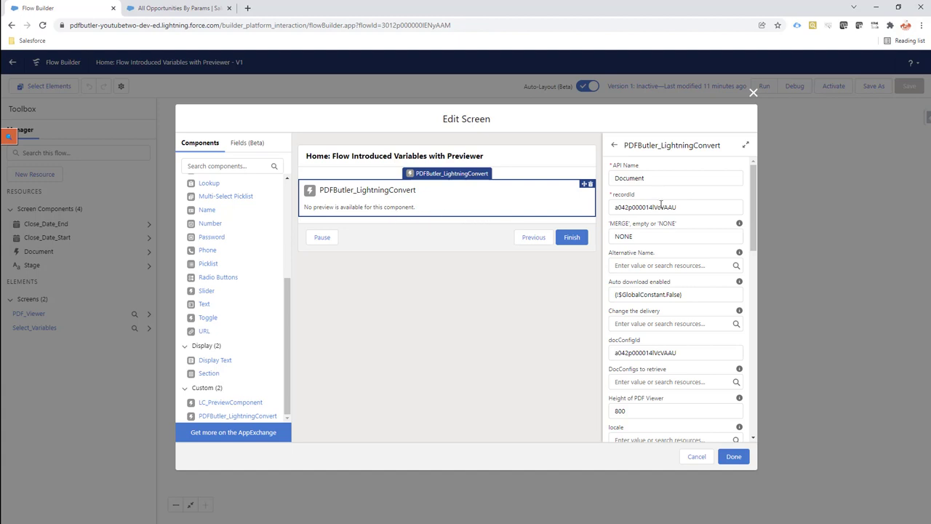
left_click_drag(696, 207, 616, 208)
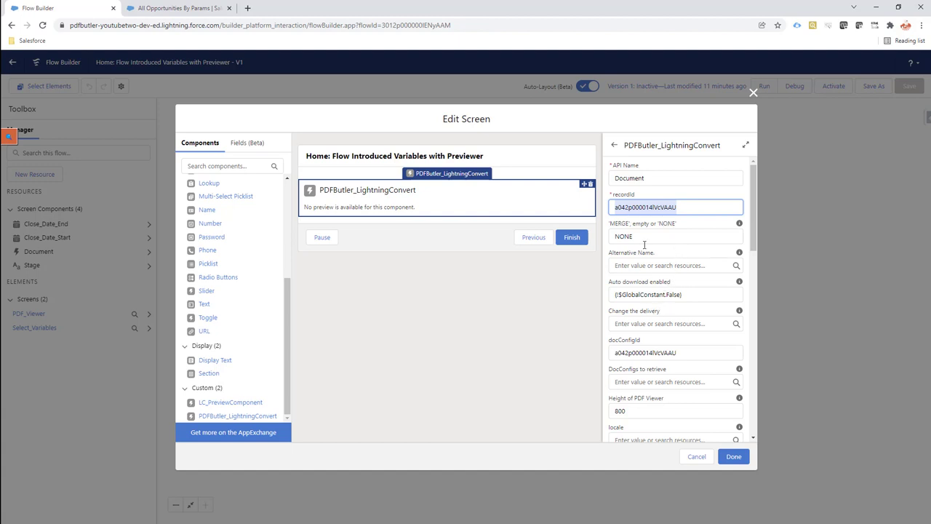
double_click(679, 353)
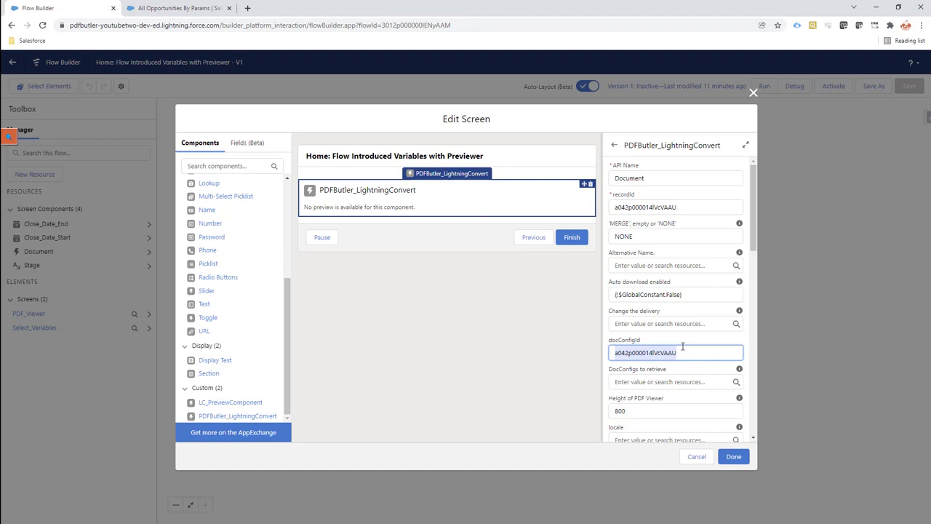
scroll(632, 360, "down", 1)
left_click(634, 361)
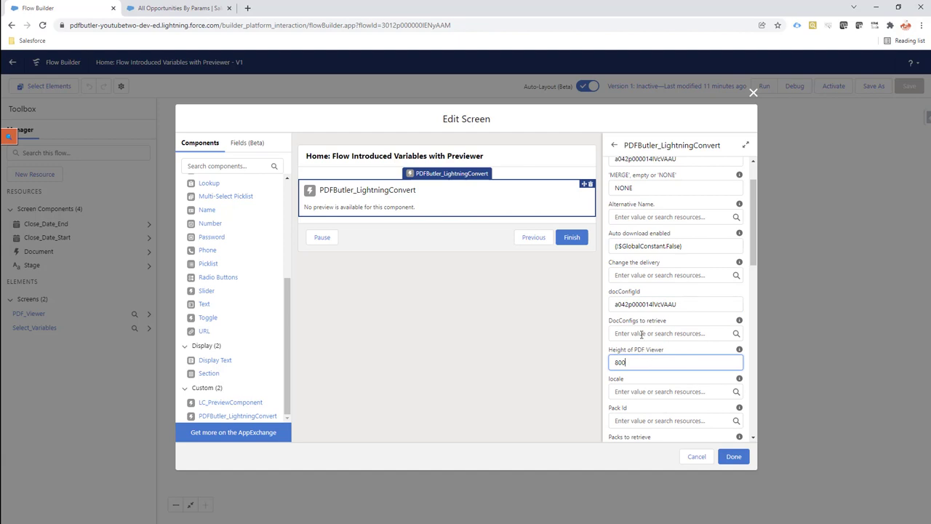
left_click(691, 245)
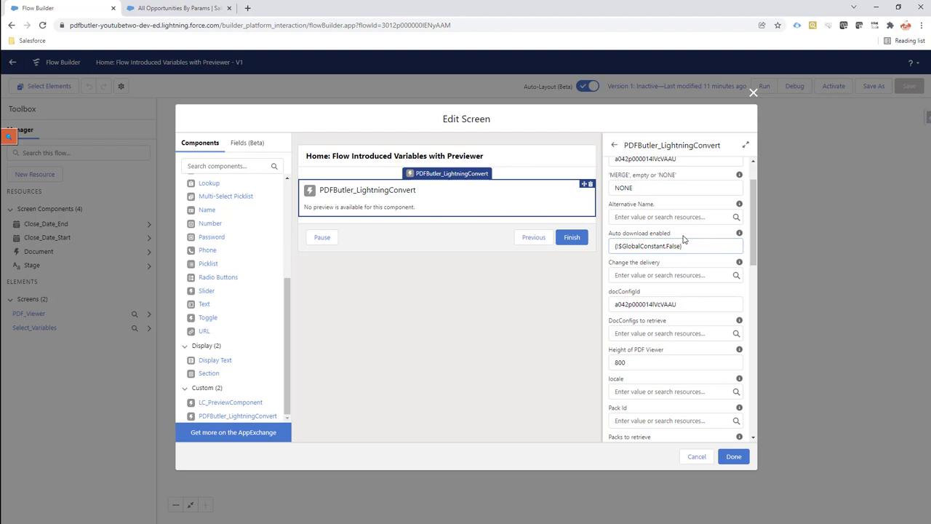
scroll(677, 264, "down", 3)
- Set the component's modal preview option to $GlobalConstant.True
scroll(677, 263, "down", 2)
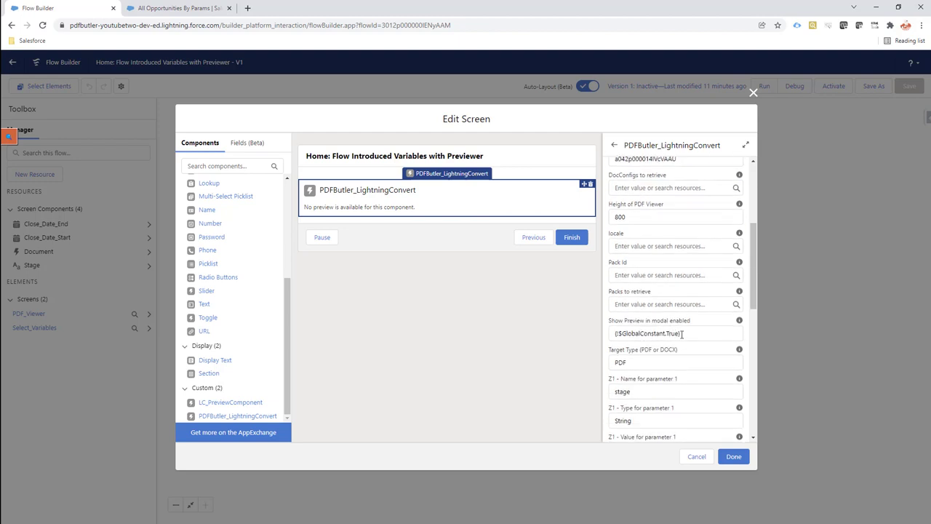
left_click(674, 335)
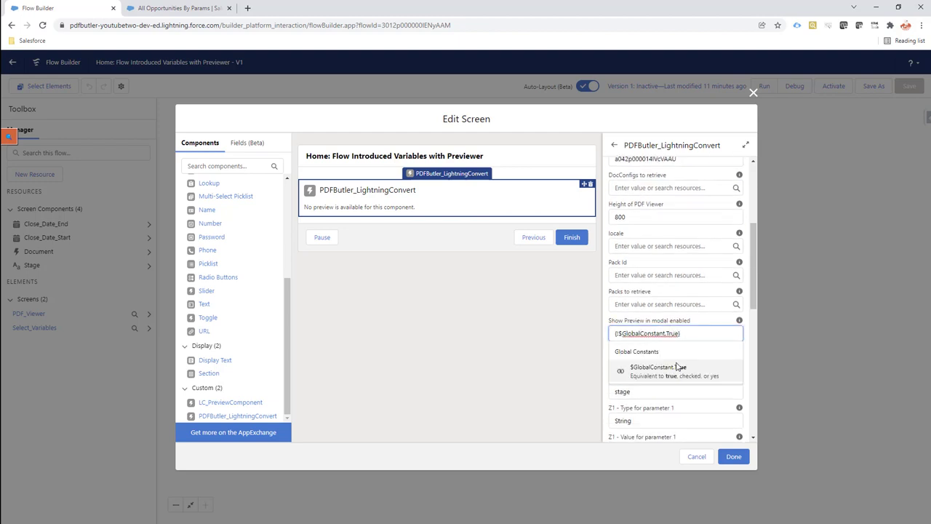
left_click(676, 370)
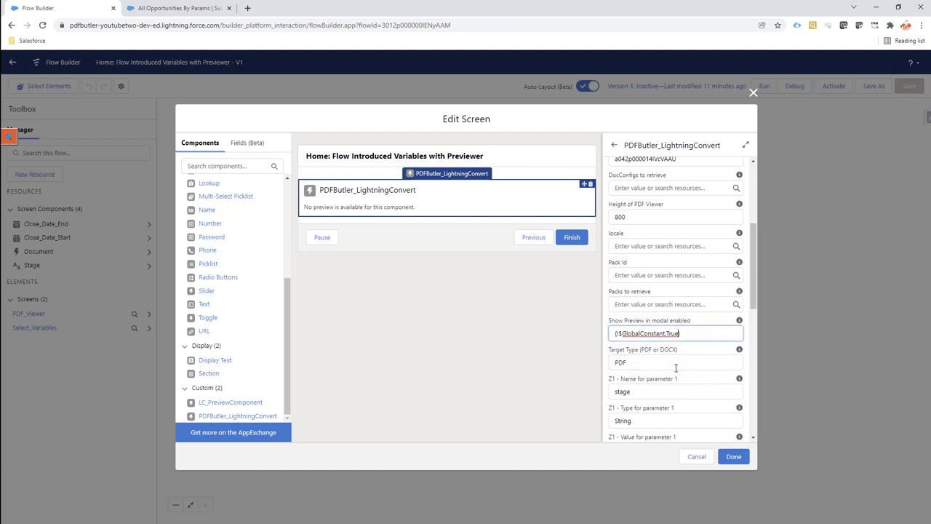
scroll(662, 320, "down", 4)
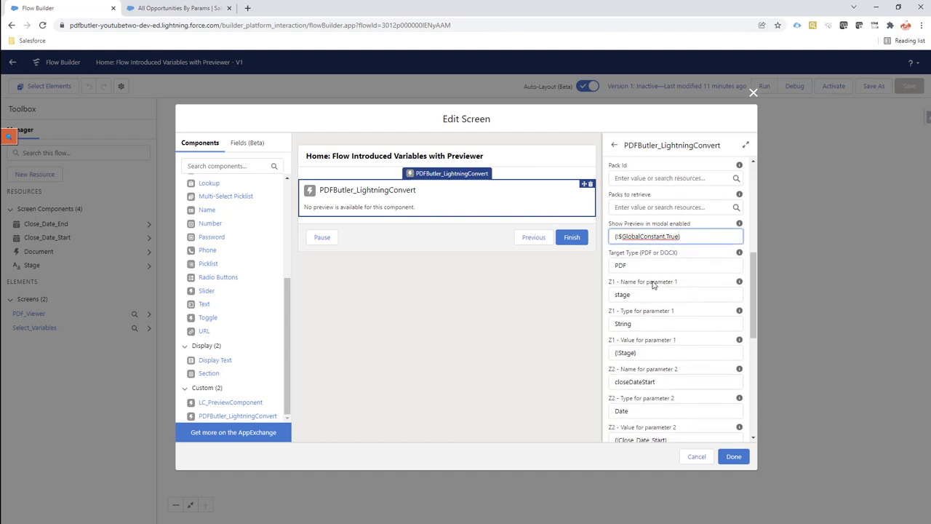
scroll(665, 329, "down", 8)
scroll(669, 320, "down", 3)
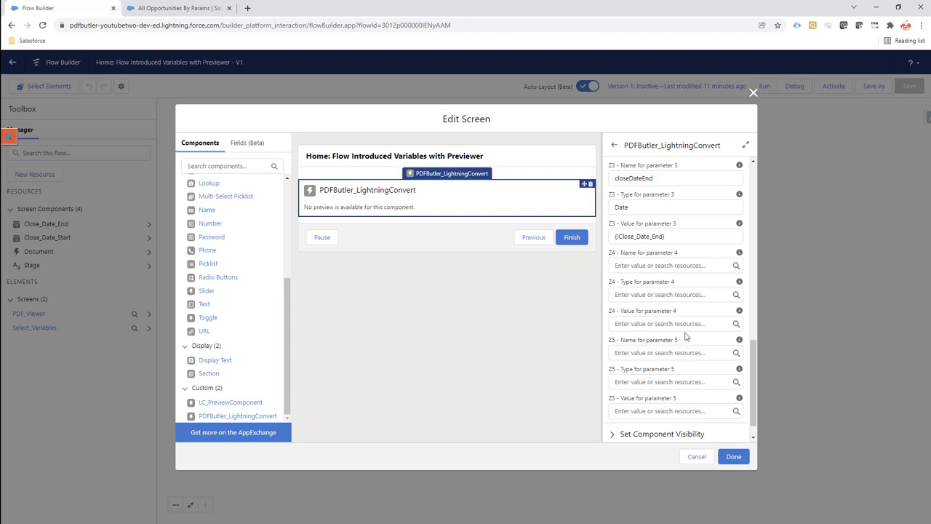
scroll(685, 331, "up", 8)
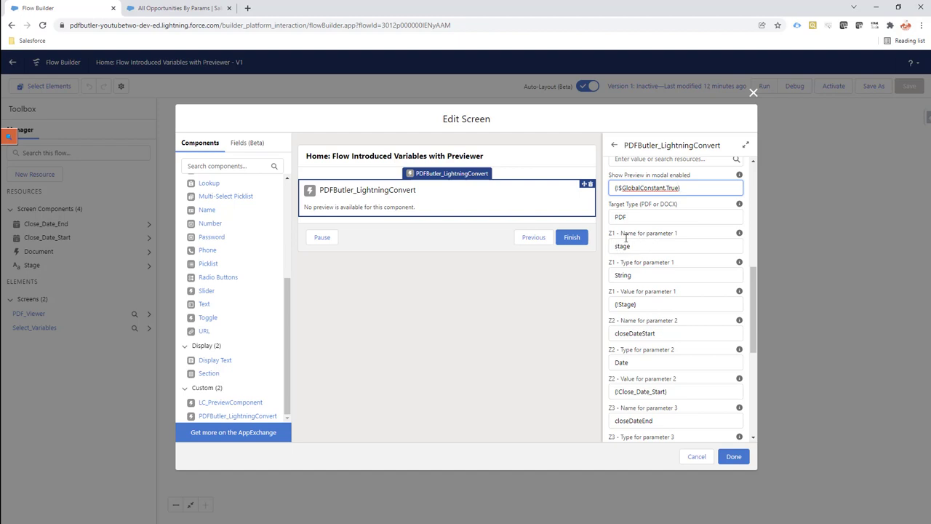
- Compare the Z1 parameter name stage against the :stage bind variable in the query
left_click_drag(615, 246, 633, 246)
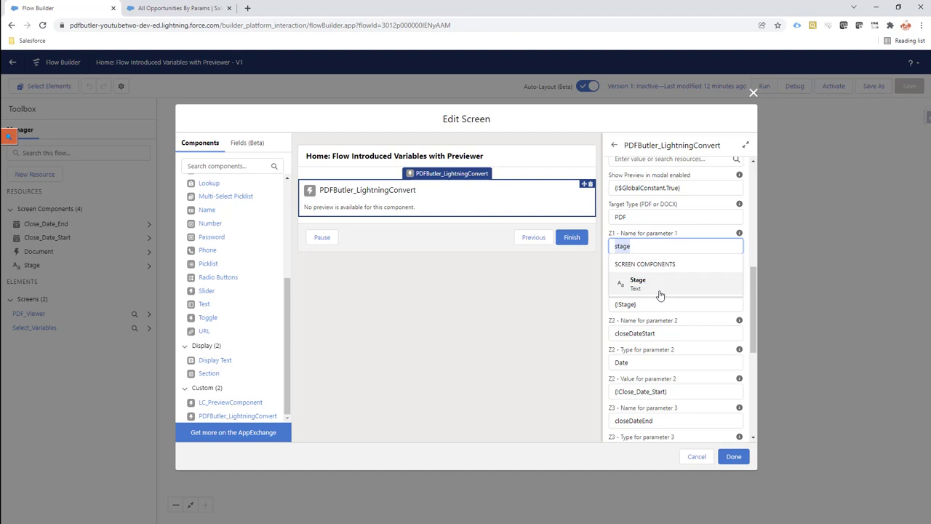
left_click(495, 391)
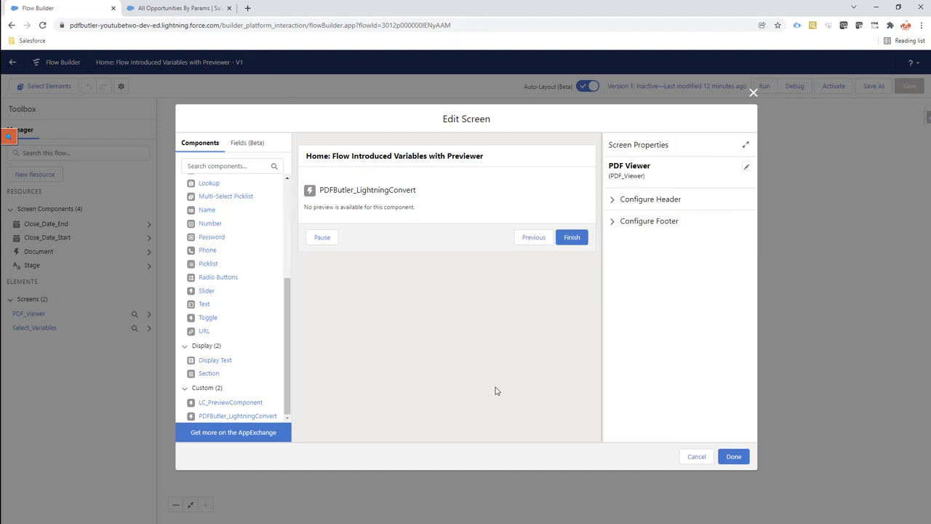
left_click(439, 201)
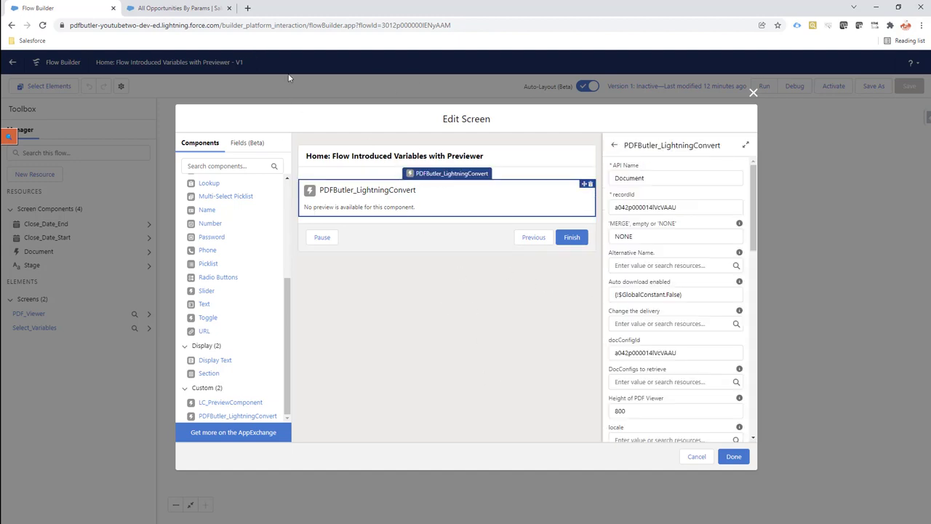
left_click(186, 8)
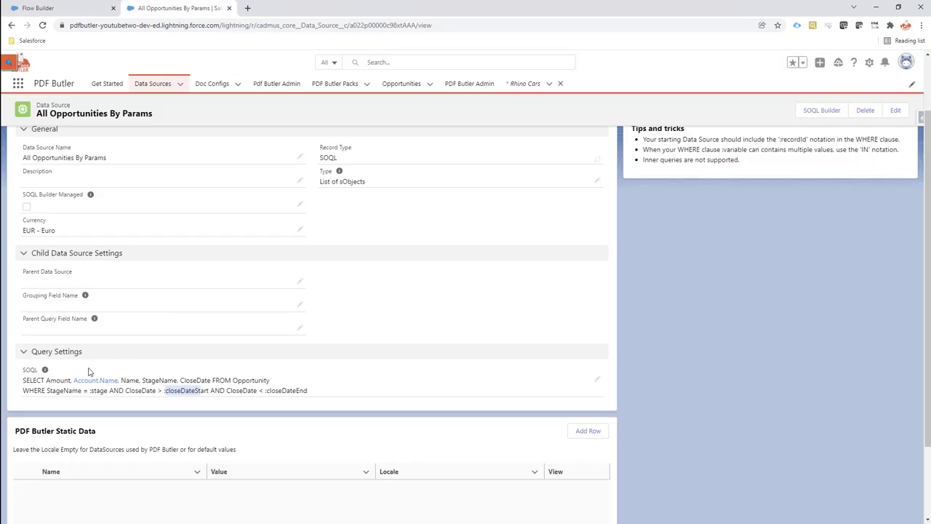
left_click_drag(91, 390, 103, 391)
left_click(80, 8)
- Check the resource bound to the Z1 stage parameter value on PDFButler_LightningConvert
scroll(658, 306, "down", 15)
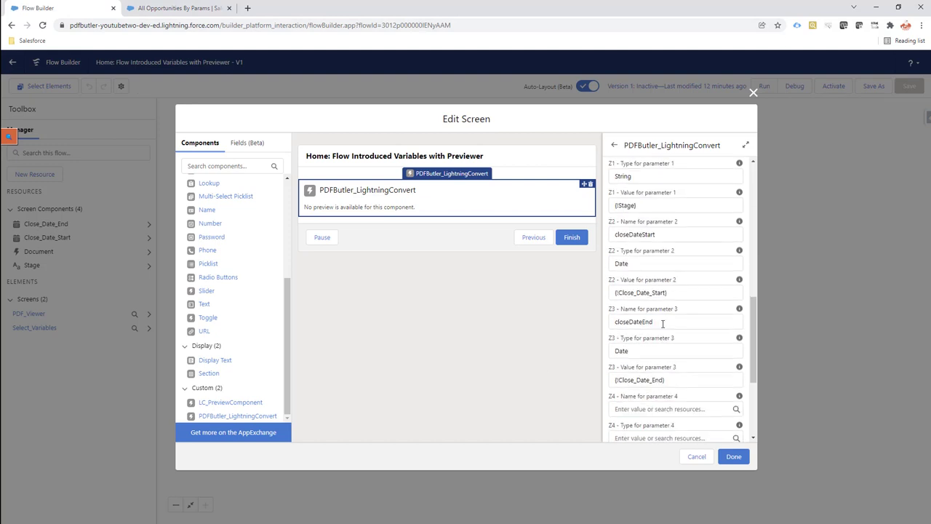
scroll(662, 328, "up", 5)
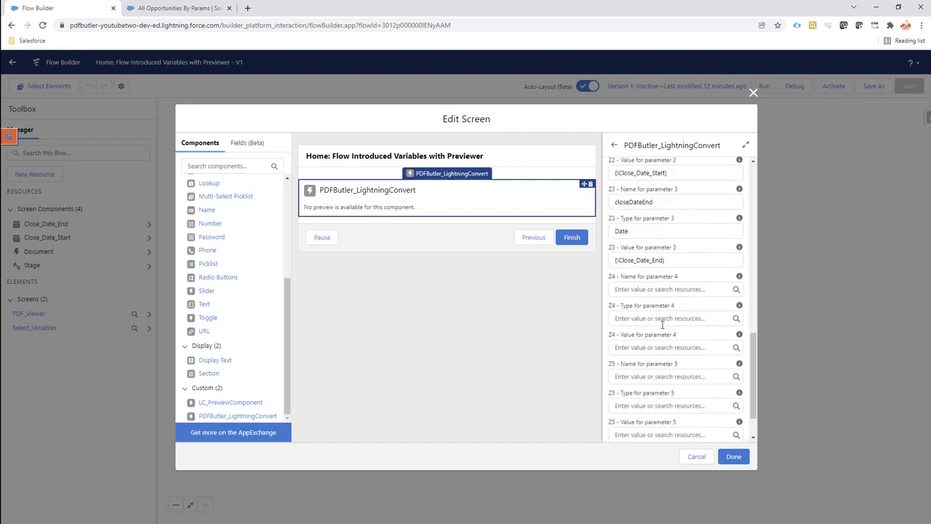
scroll(643, 245, "up", 1)
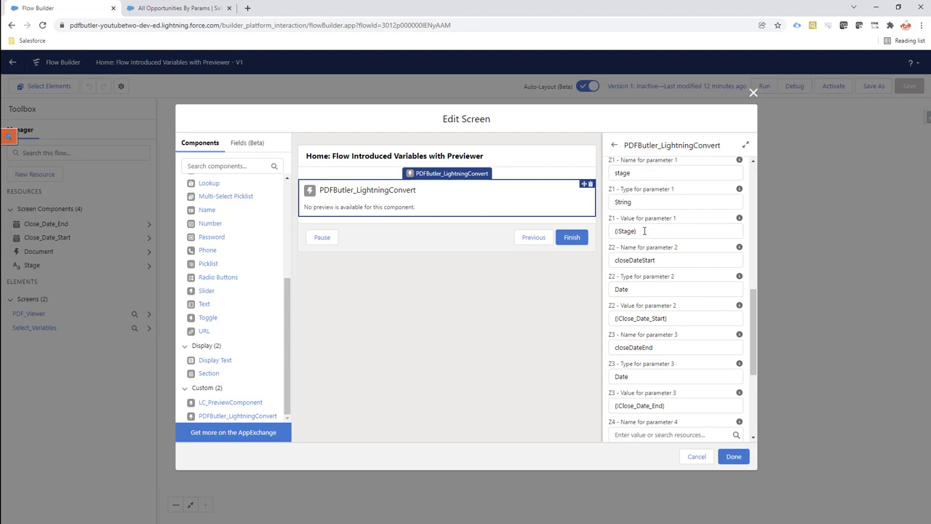
left_click(644, 231)
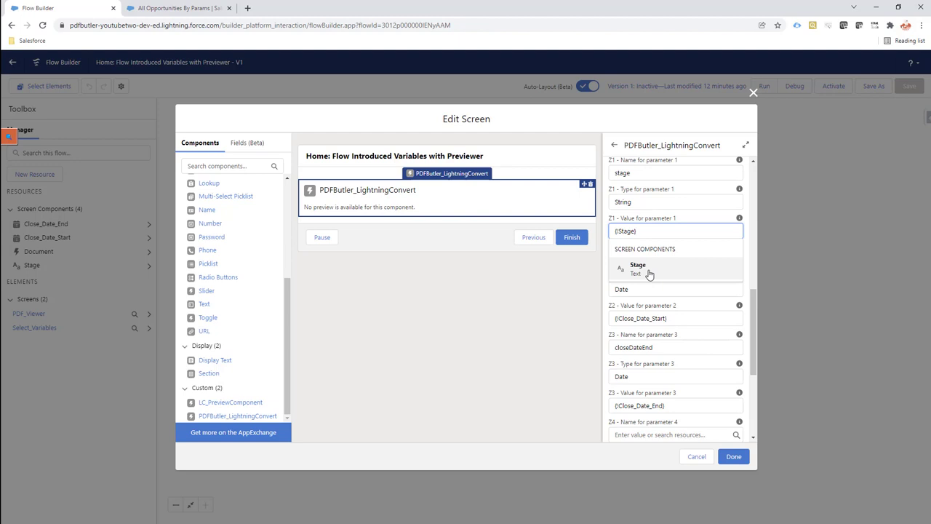
left_click(558, 309)
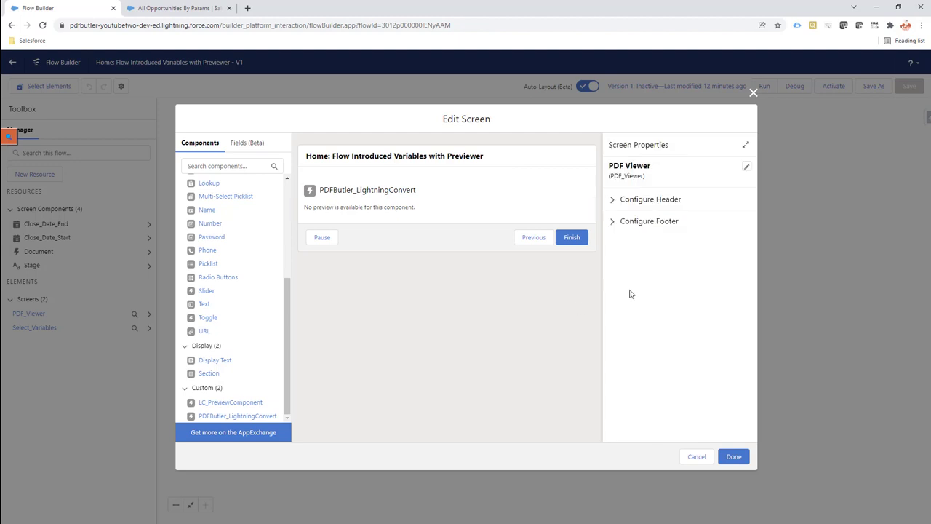
left_click(567, 205)
- Verify the close-date parameter names, types and values, then save the PDF Viewer screen
scroll(711, 339, "down", 5)
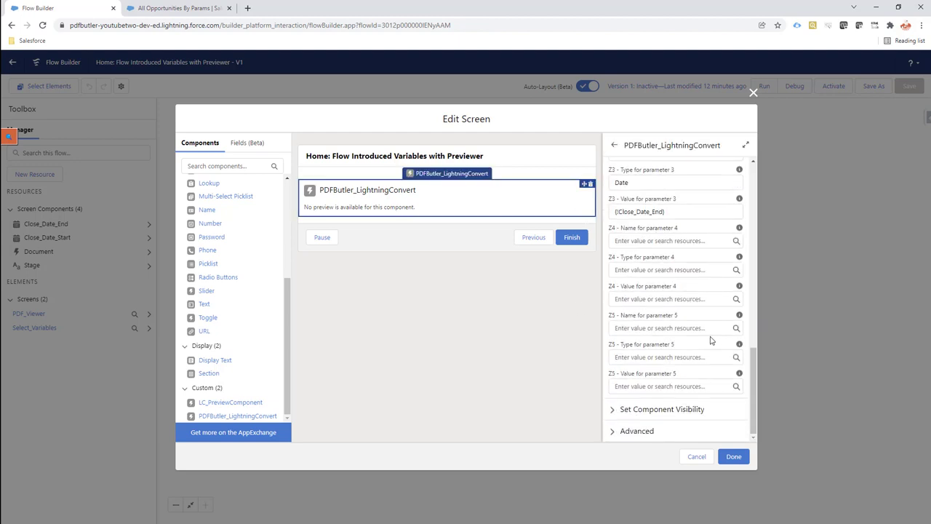
scroll(682, 280, "up", 1)
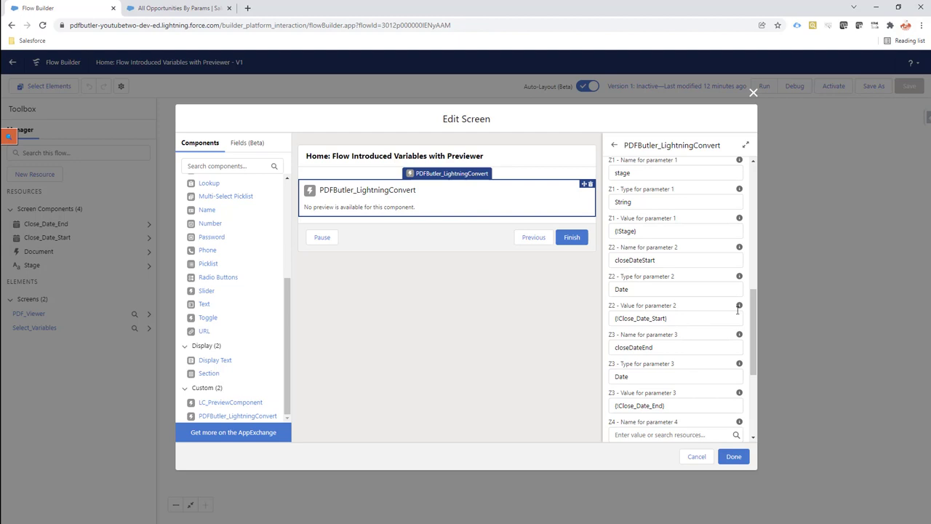
mouse_move(738, 308)
scroll(735, 218, "up", 1)
mouse_move(739, 240)
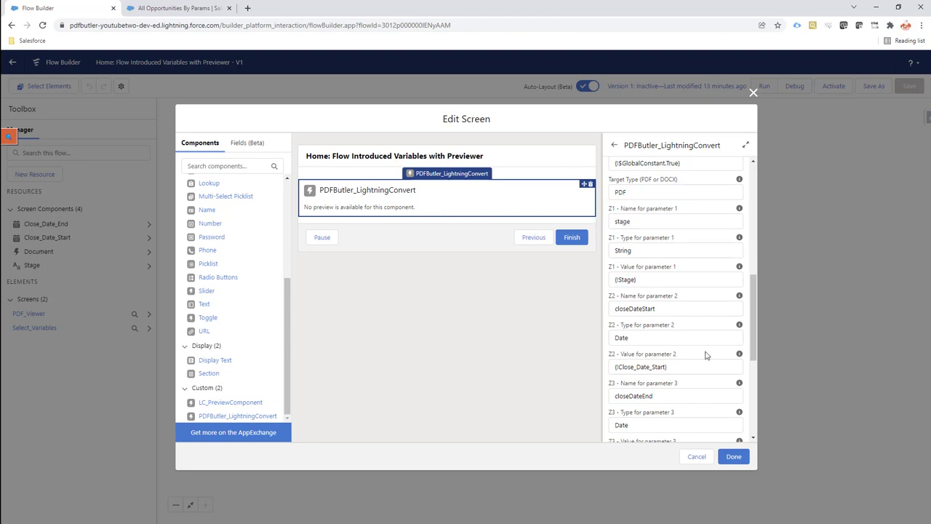
left_click(733, 457)
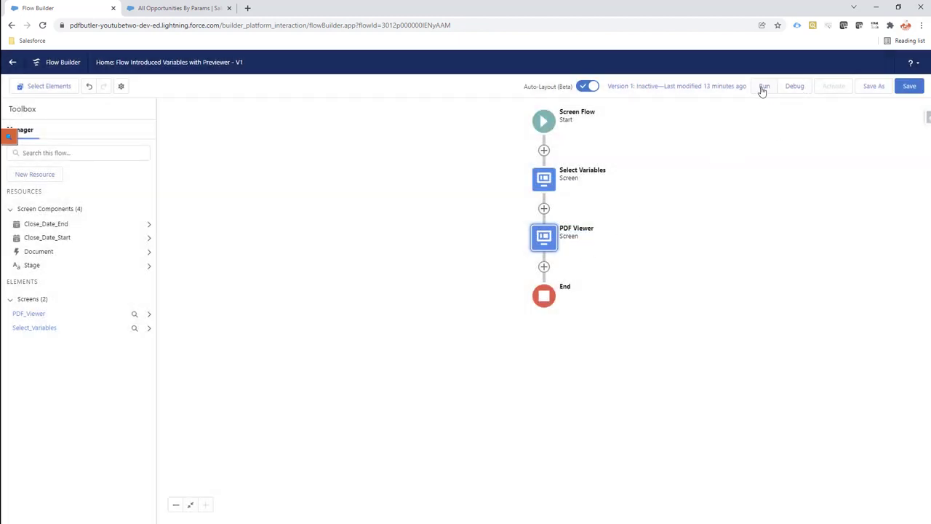
- Run the flow with Stage Closed Won and close dates 1 Jan 2000 to 1 Jan 2050
left_click(762, 87)
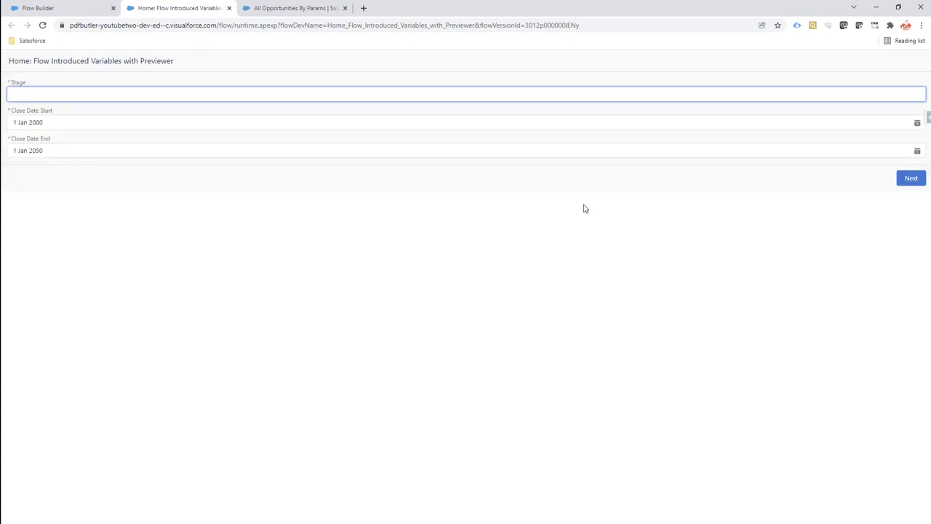
left_click(82, 93)
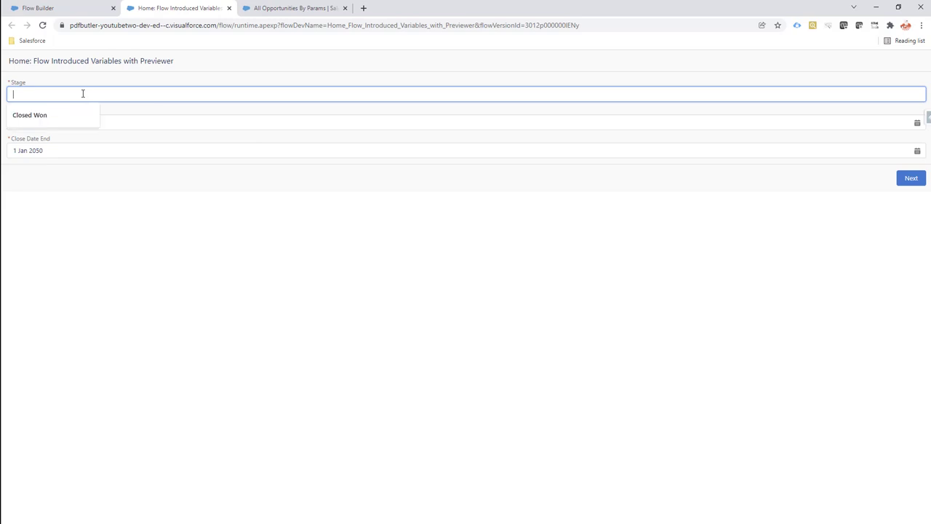
left_click(29, 116)
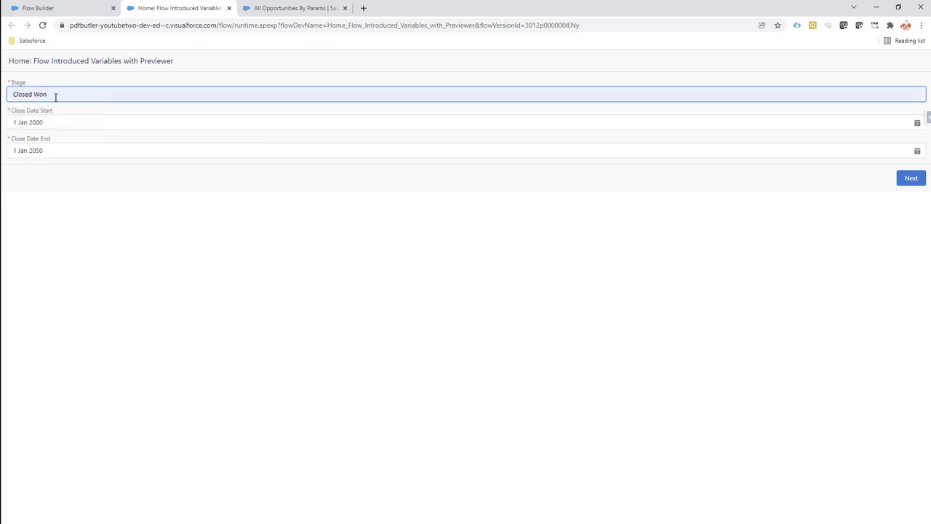
left_click(53, 125)
left_click(54, 149)
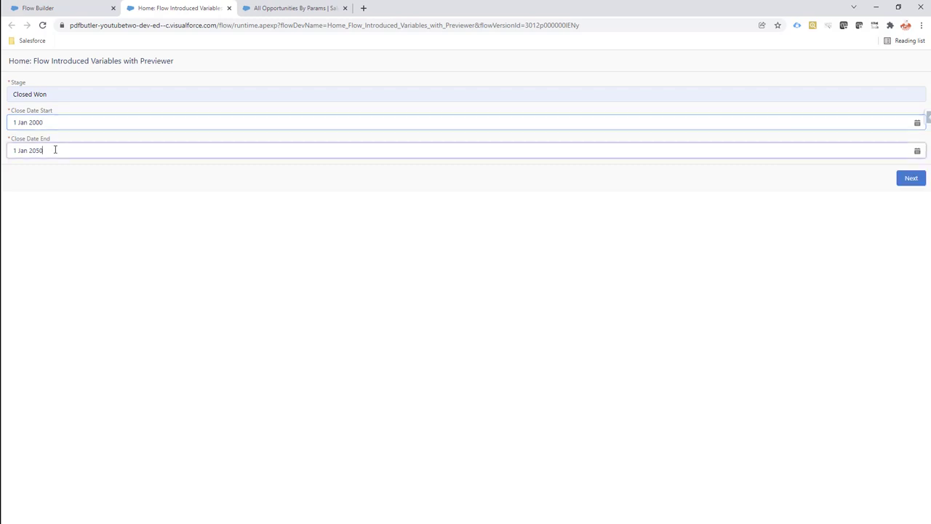
left_click(78, 272)
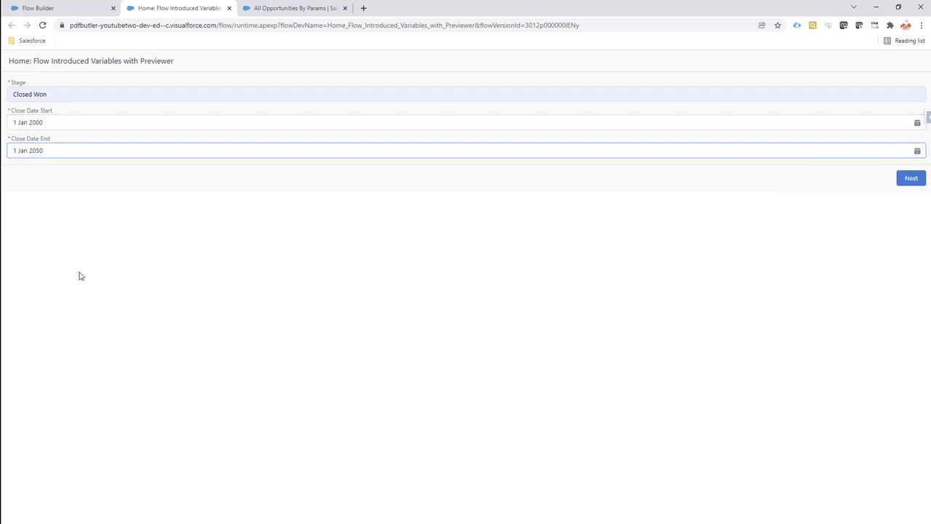
left_click(910, 180)
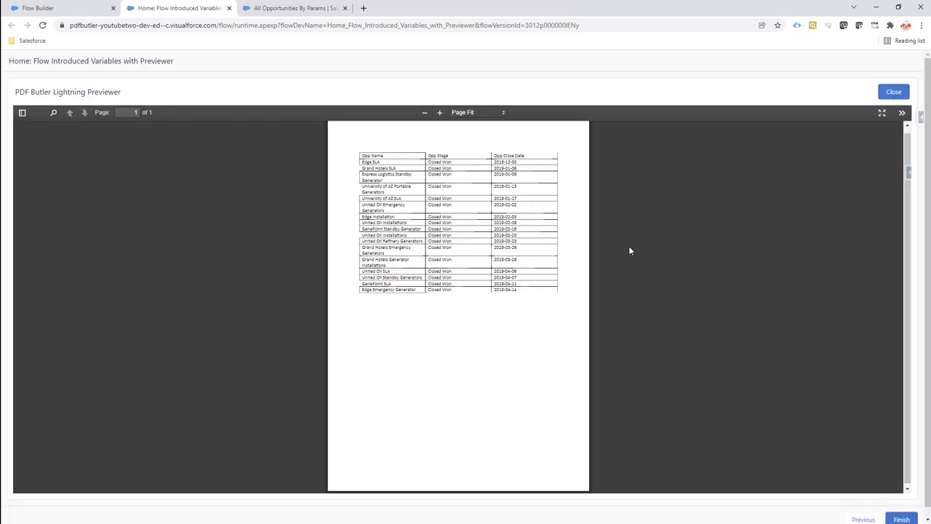
- Zoom the PDF preview from Page Fit to 150% and scroll through the opportunities table
left_click(475, 114)
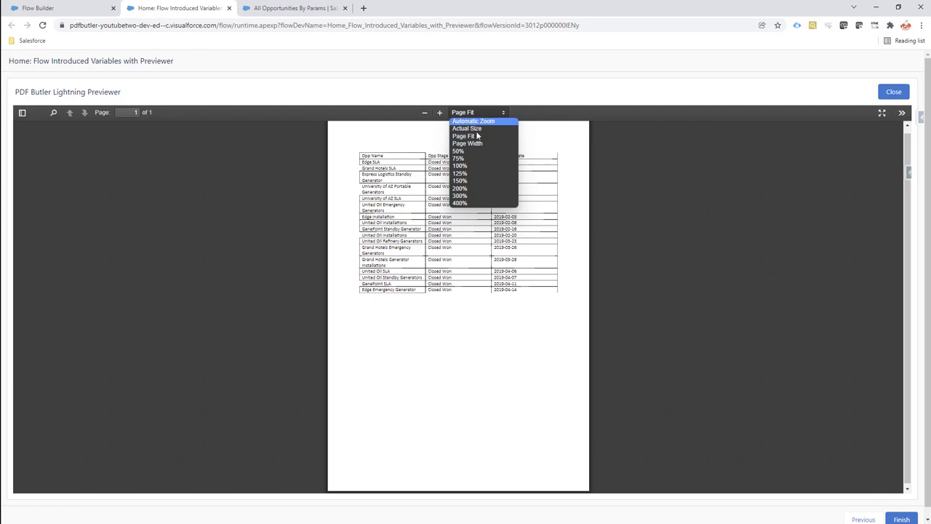
left_click(474, 181)
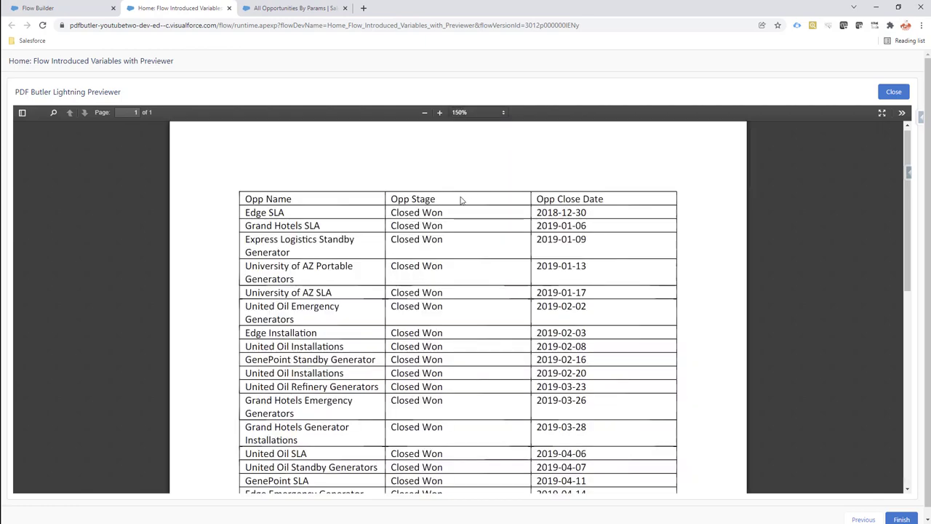
scroll(419, 205, "down", 1)
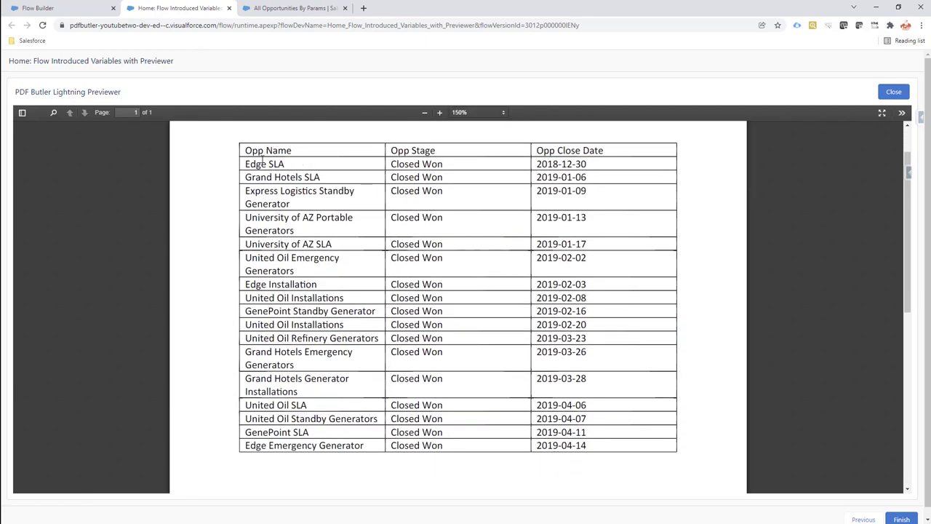